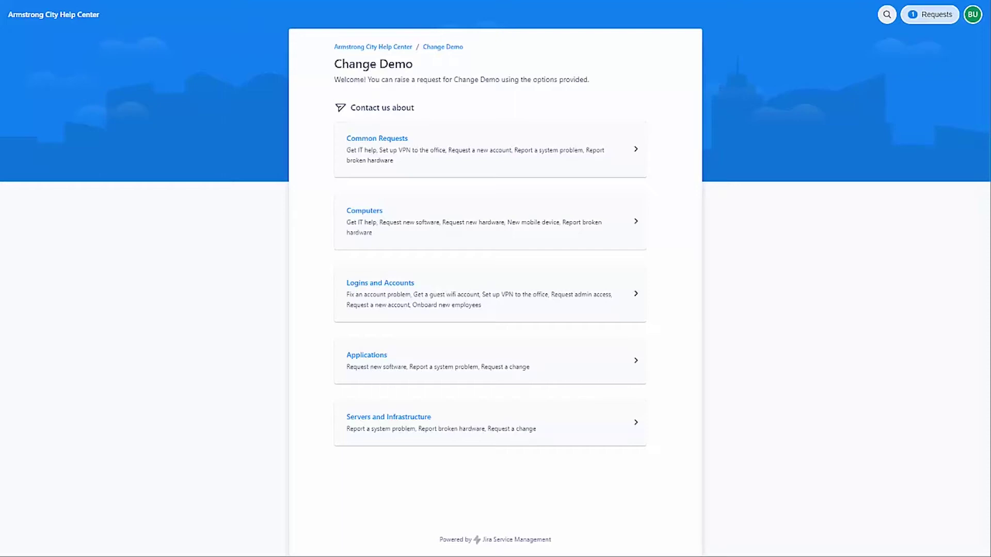
# - Browse the Request a change form under Servers and Infrastructure, checking its Change type options without submitting
pyautogui.click(430, 419)
pyautogui.click(376, 302)
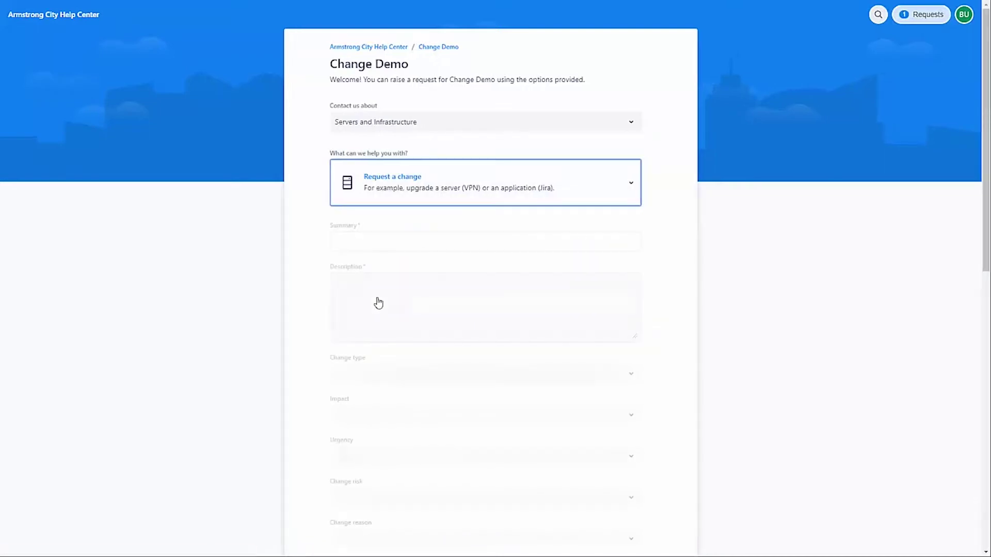
pyautogui.scroll(-2, 673, 315)
pyautogui.scroll(-4, 673, 316)
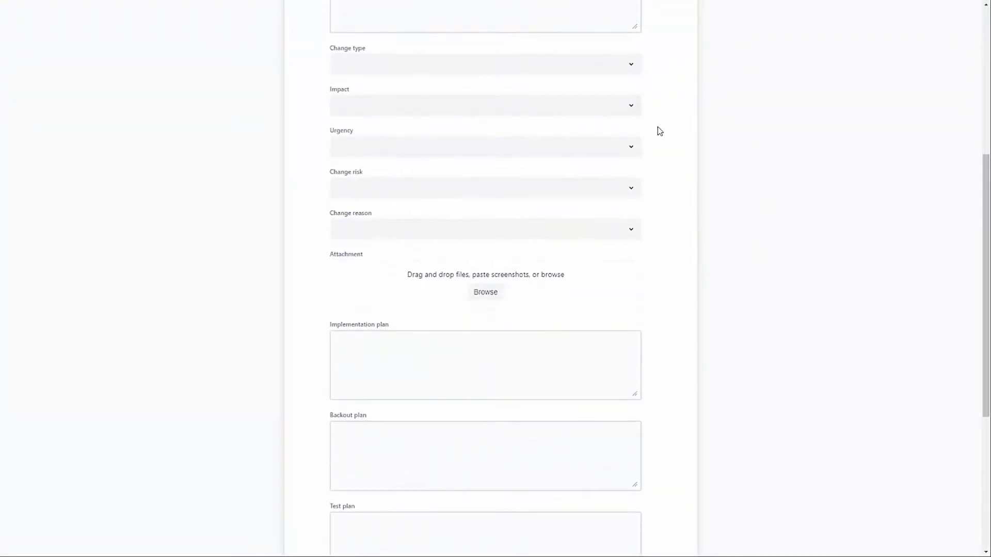
pyautogui.click(628, 70)
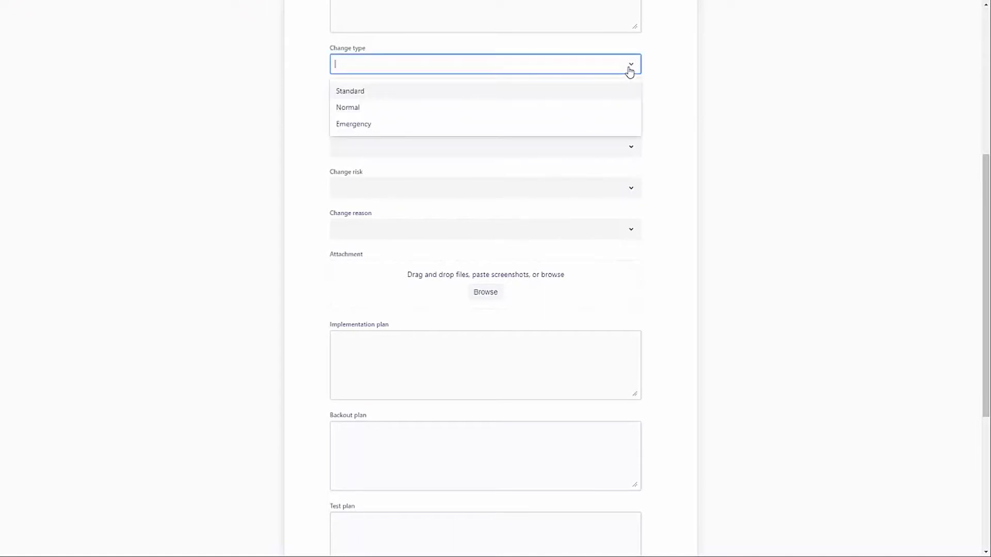
pyautogui.click(761, 81)
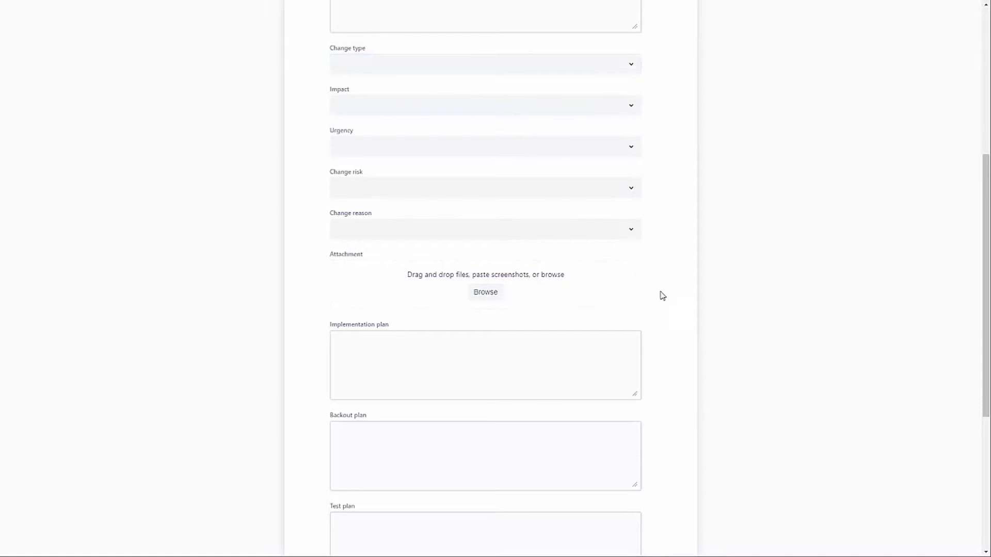
pyautogui.scroll(-4, 661, 291)
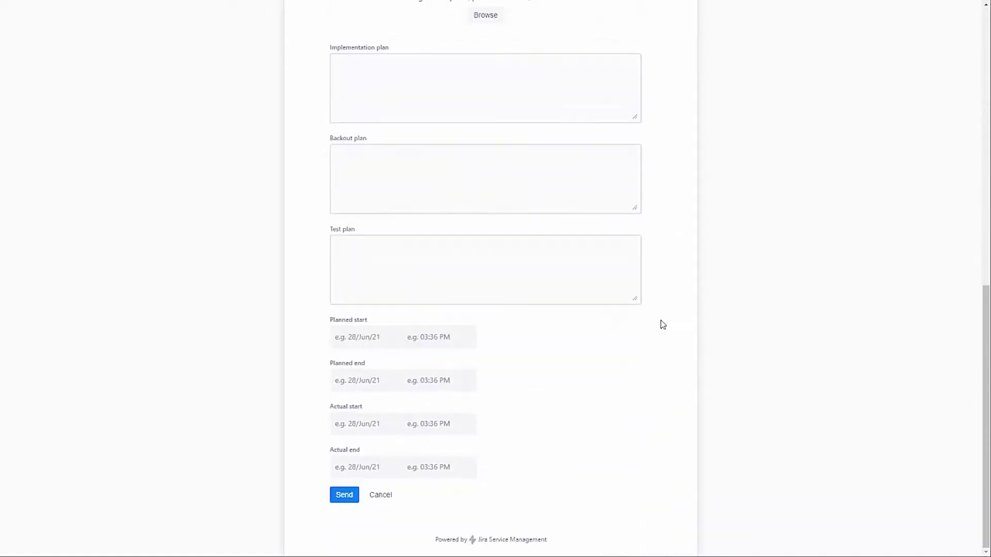
pyautogui.scroll(15, 662, 326)
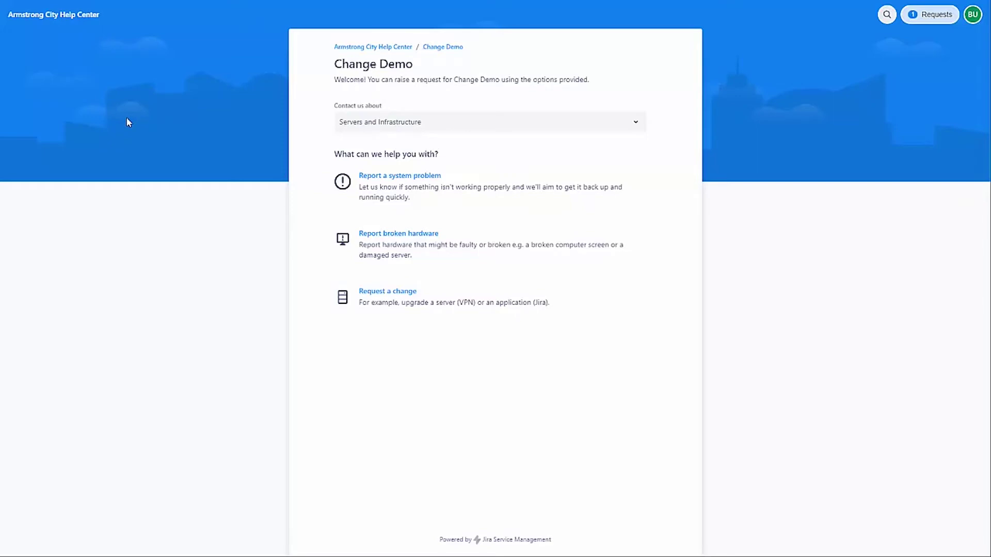
# - Return to the Change Demo All changes queue showing test change and Change request 1
pyautogui.hotkey('ctrl', 'Tab')
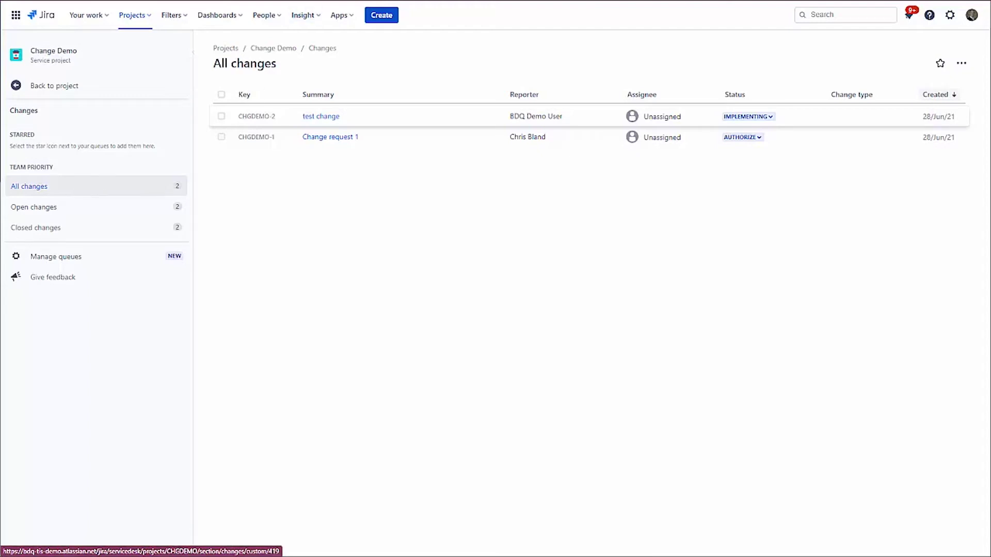
# - Start a new issue with the summary 'I'd like a change!'
pyautogui.click(382, 26)
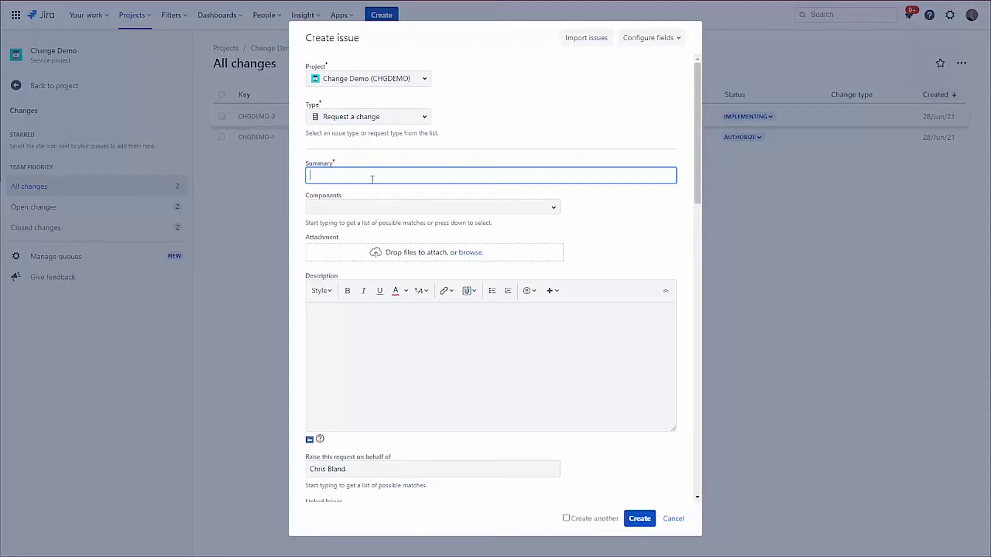
pyautogui.write("I'd")
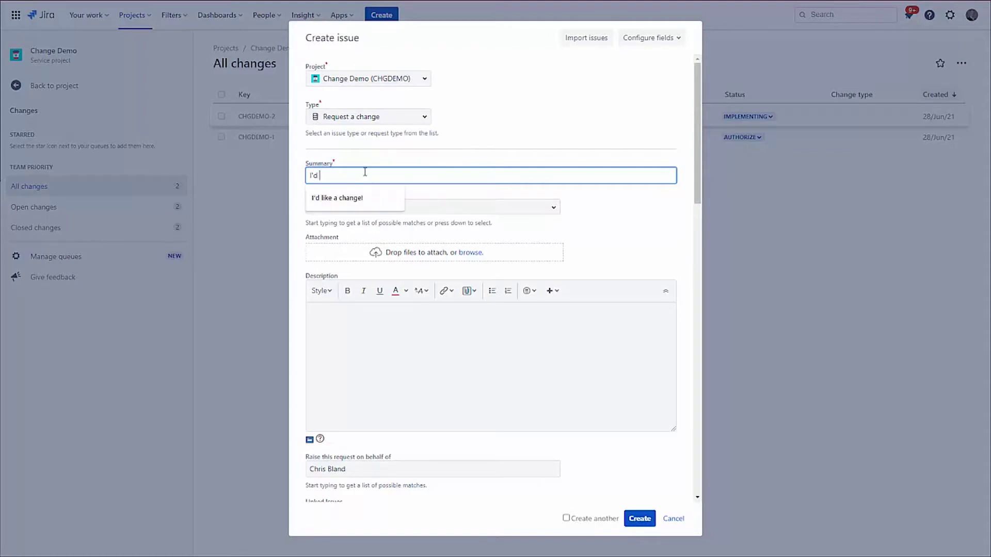
pyautogui.click(350, 212)
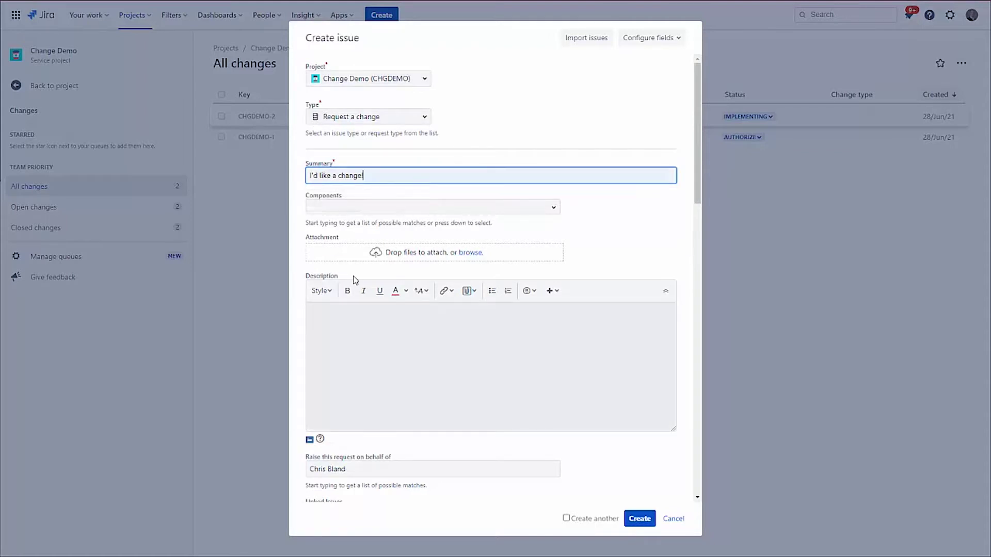
pyautogui.scroll(-4, 361, 284)
pyautogui.scroll(-7, 362, 284)
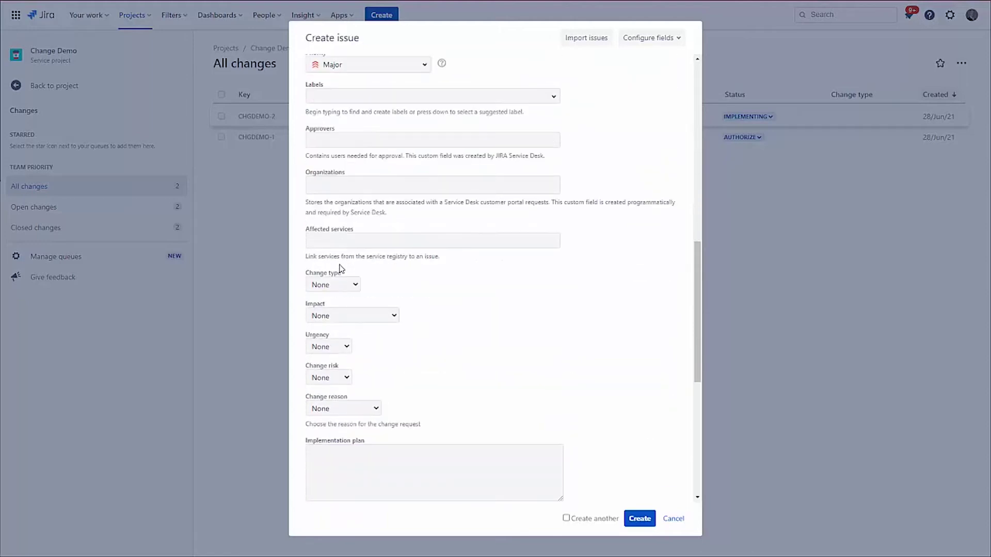
pyautogui.scroll(-2, 358, 273)
pyautogui.scroll(-5, 358, 272)
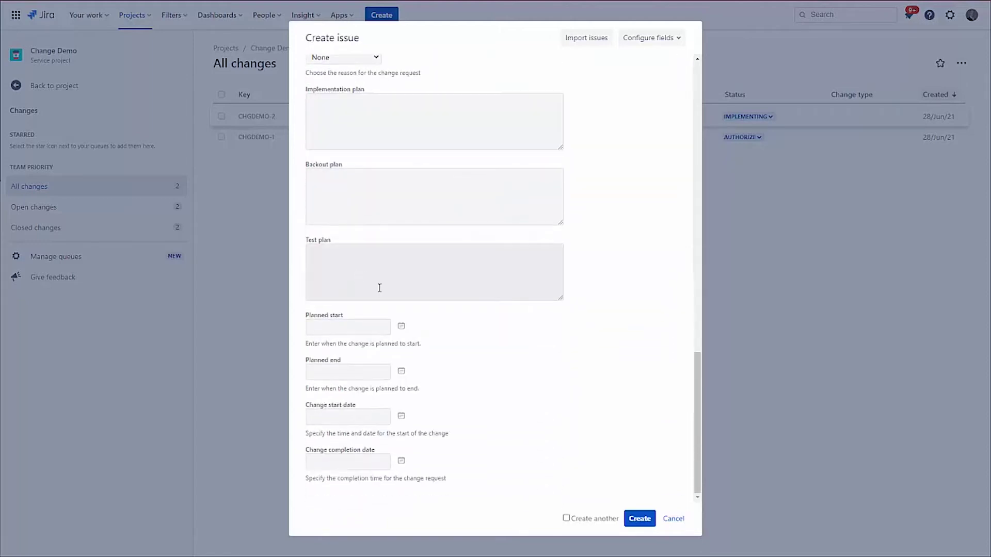
# - Set planned start, planned end, change start and change completion dates all to 28 June
pyautogui.click(402, 327)
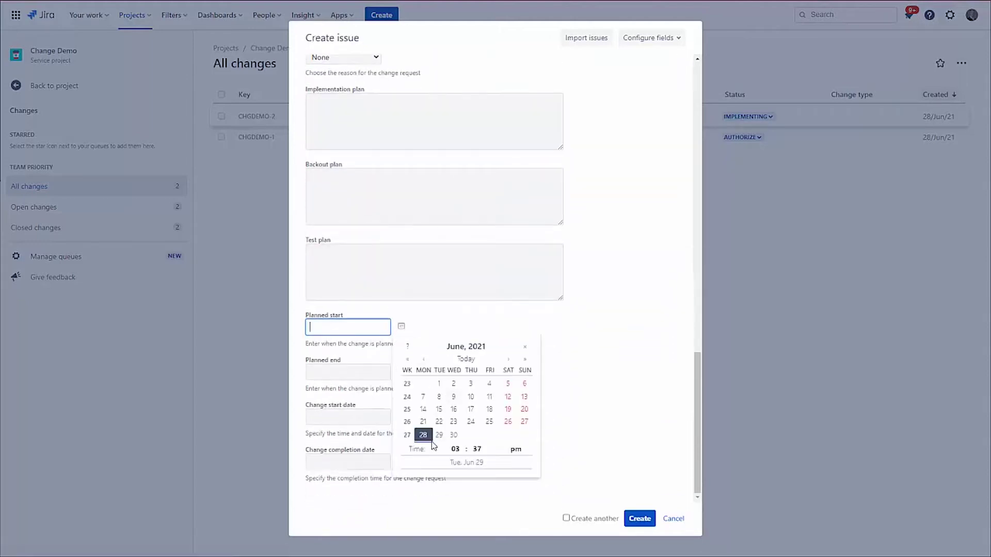
pyautogui.click(424, 436)
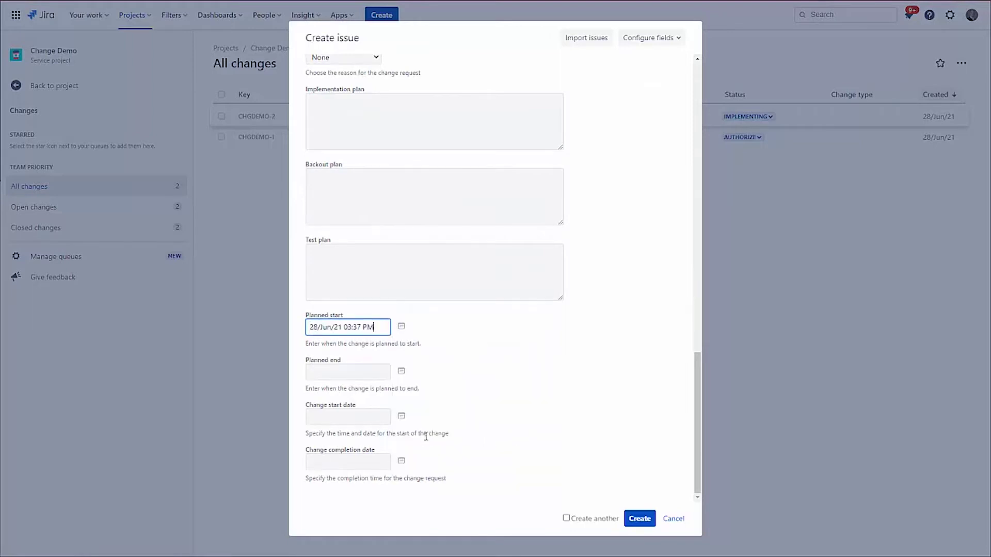
pyautogui.click(386, 376)
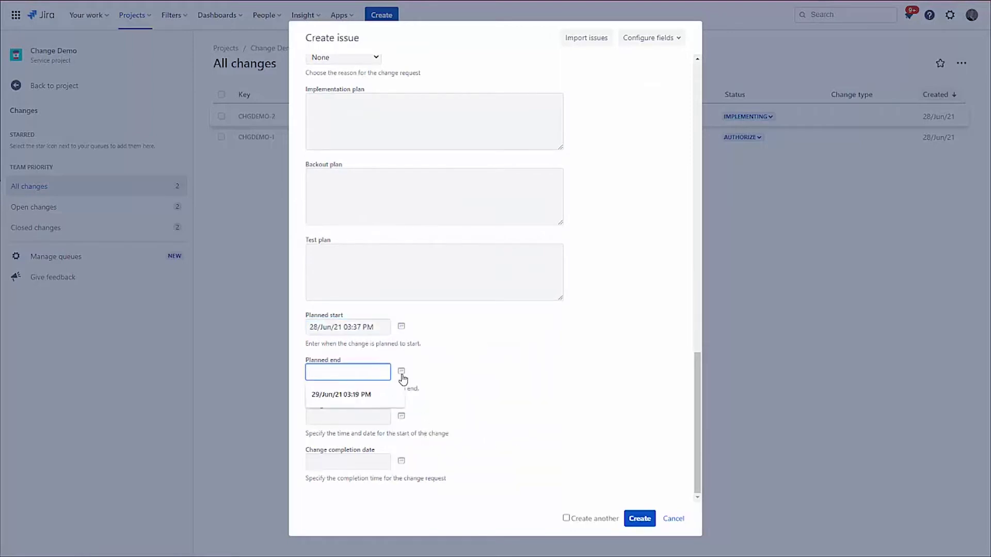
pyautogui.click(402, 372)
pyautogui.click(424, 480)
pyautogui.click(376, 417)
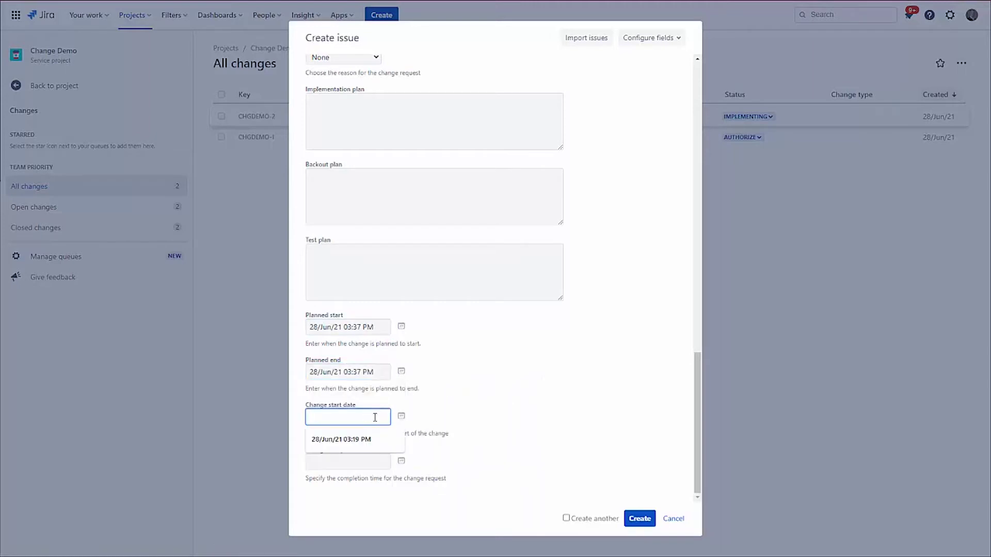
pyautogui.click(490, 396)
pyautogui.click(402, 416)
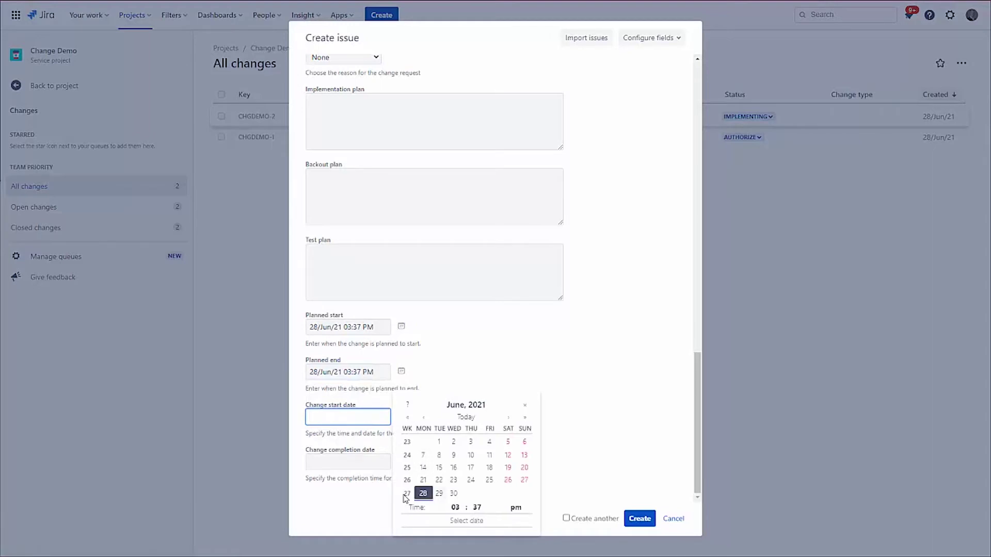
pyautogui.click(423, 494)
pyautogui.click(402, 461)
pyautogui.click(422, 493)
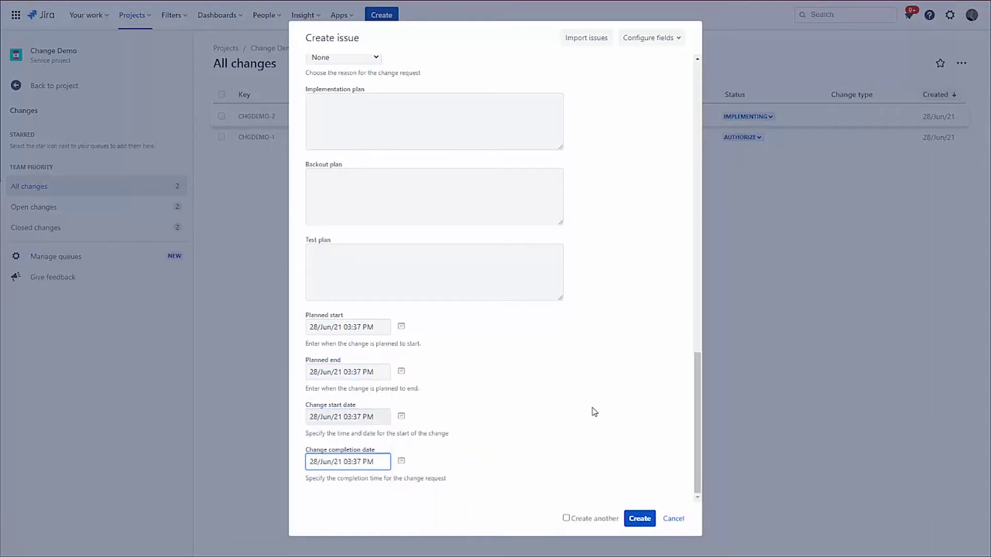
# - Set the change type to Normal
pyautogui.scroll(9, 593, 410)
pyautogui.scroll(-4, 593, 413)
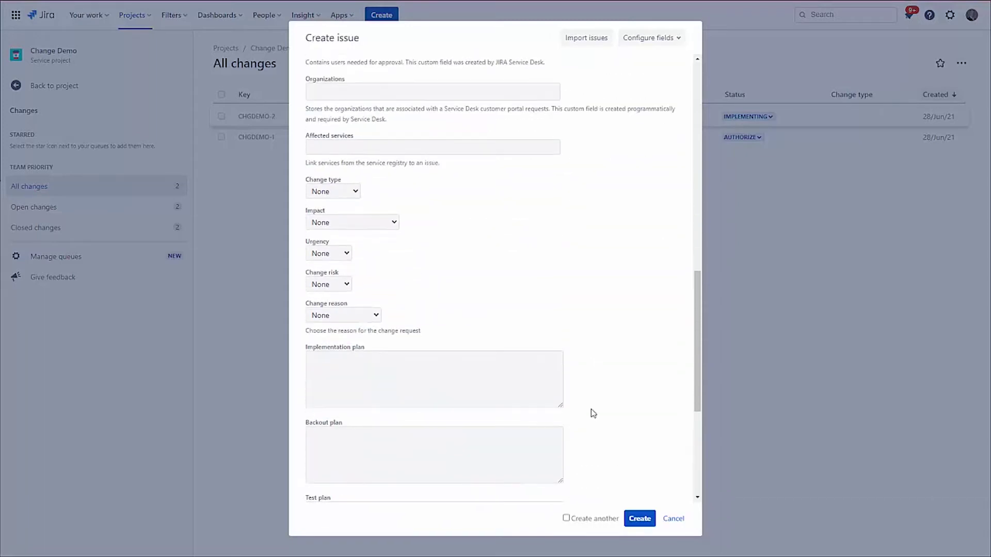
pyautogui.scroll(-4, 593, 413)
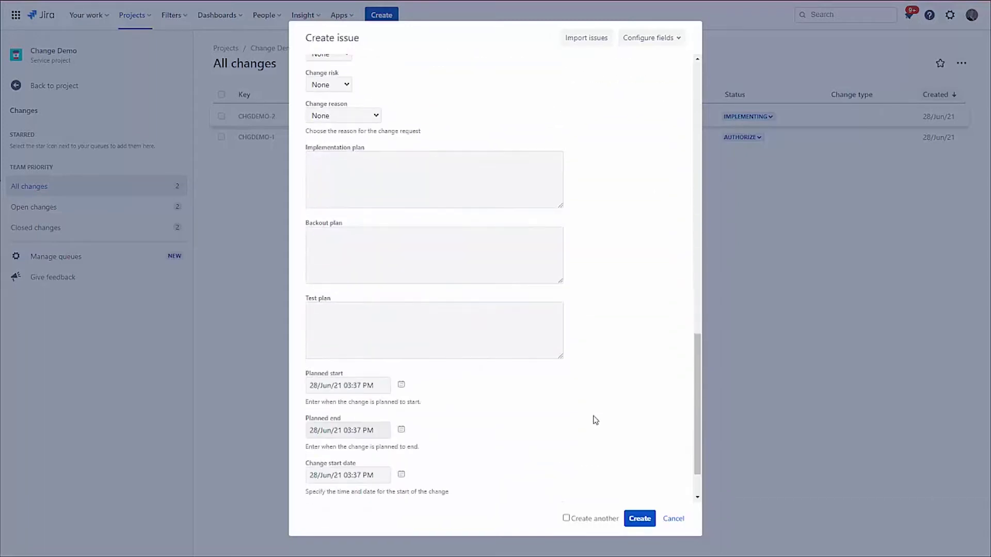
pyautogui.scroll(6, 614, 505)
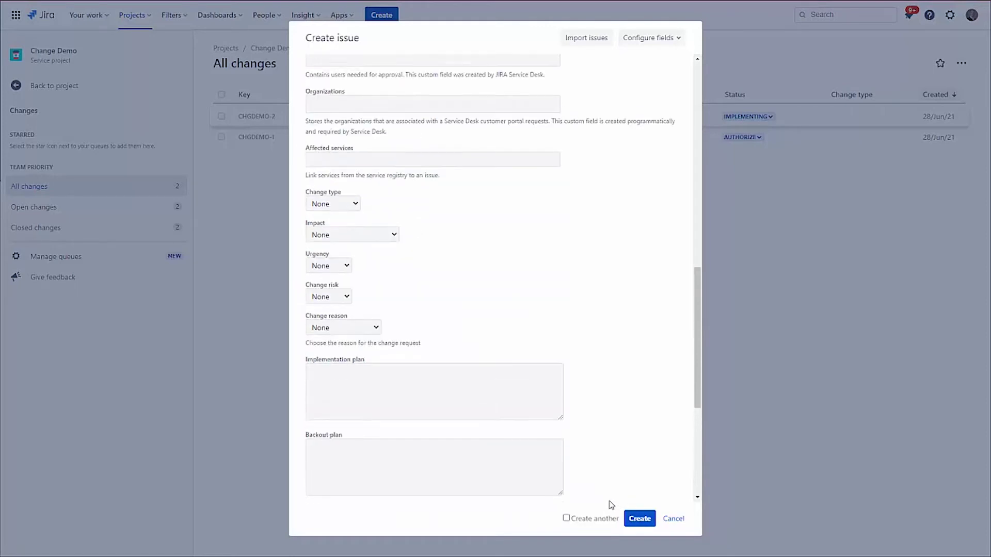
pyautogui.click(349, 295)
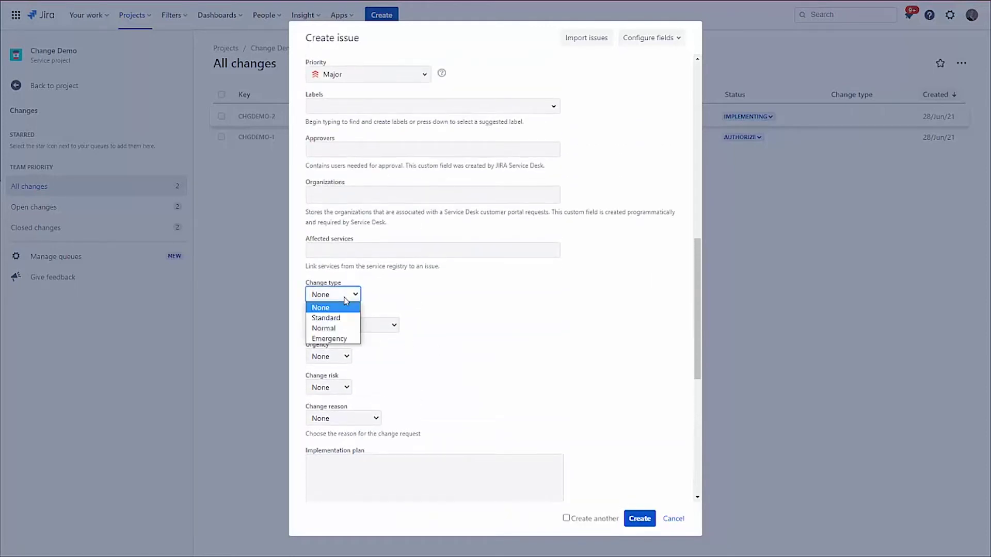
pyautogui.click(333, 329)
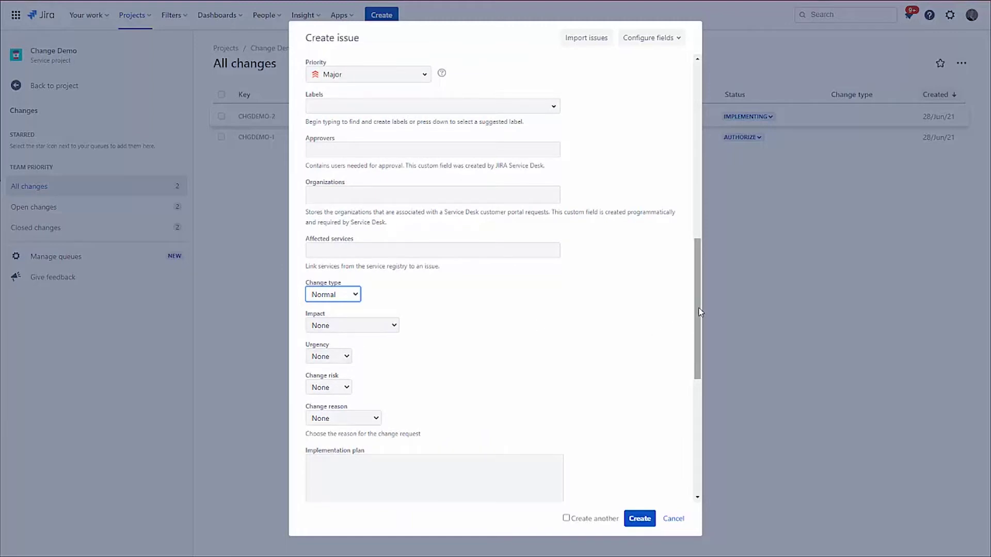
# - Submit the 'I'd like a change!' request, creating CHGDEMO-5 in Review
pyautogui.click(640, 518)
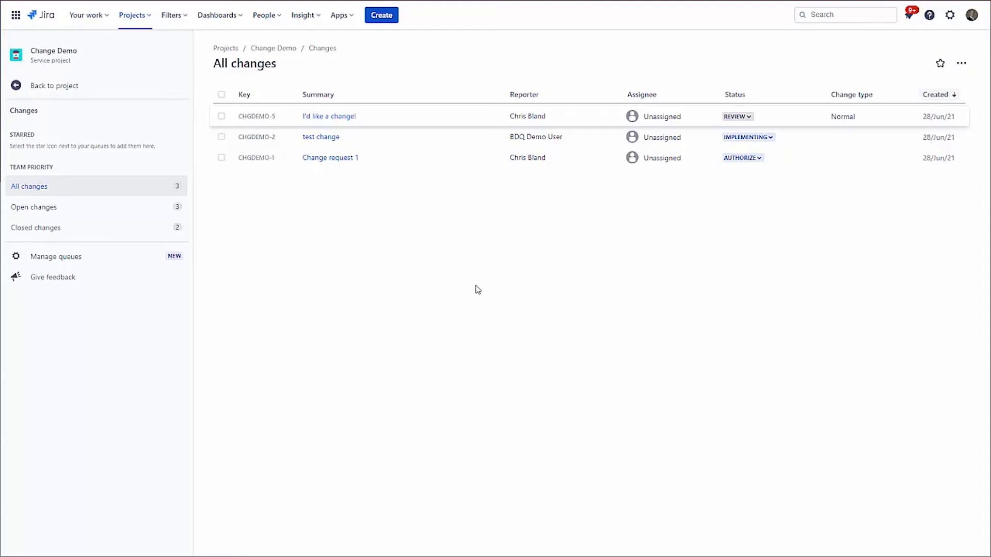
# - Open CHGDEMO-5 and assign it to its reporter
pyautogui.click(273, 118)
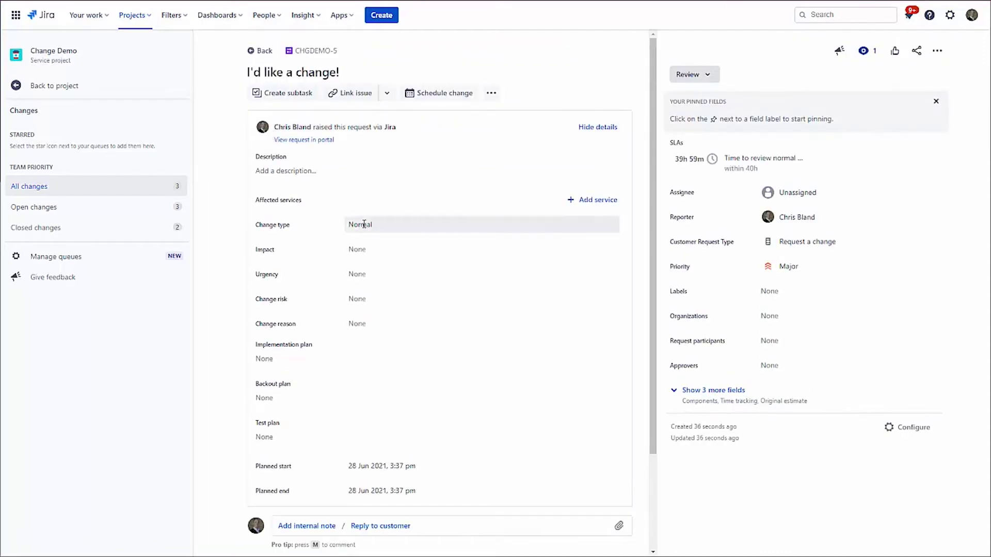
pyautogui.click(793, 201)
pyautogui.click(786, 220)
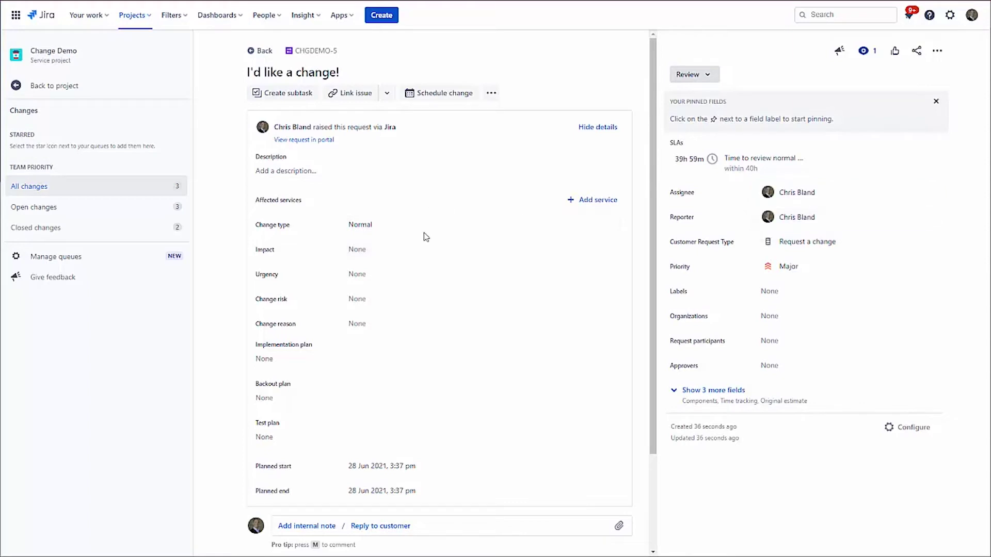
# - Fill in the test plan as 'Plan something!' and save it
pyautogui.scroll(-2, 504, 282)
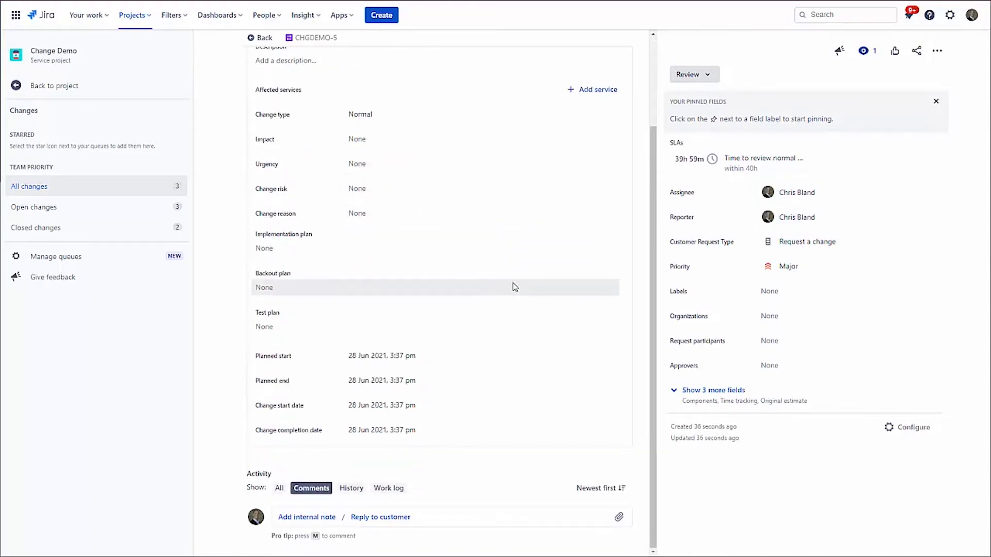
pyautogui.scroll(2, 509, 285)
pyautogui.scroll(-2, 491, 289)
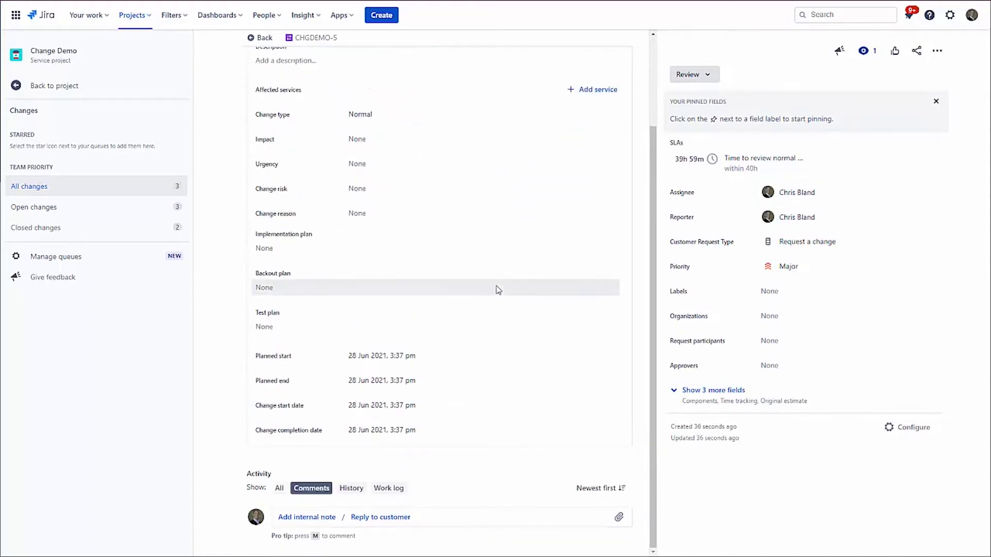
pyautogui.click(285, 327)
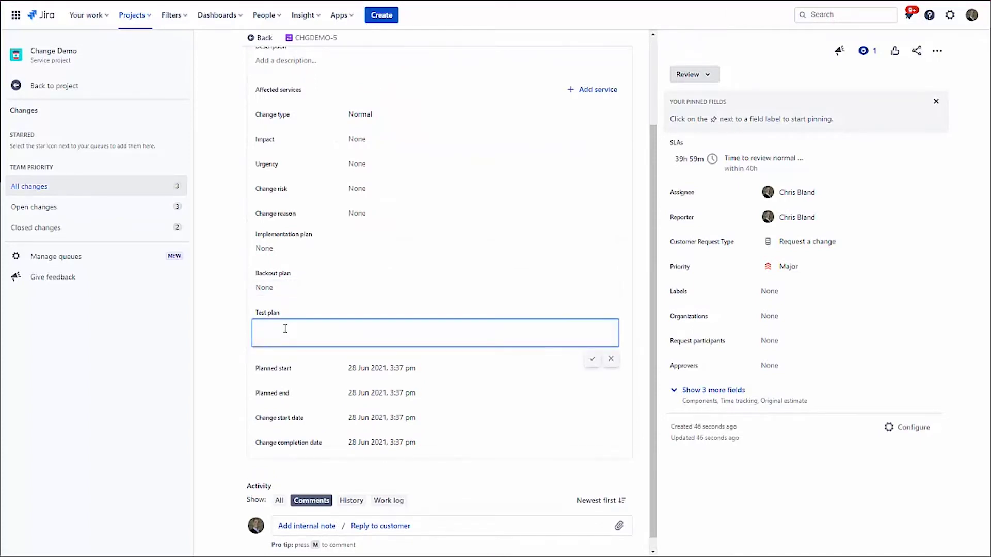
pyautogui.write('Plan something!')
pyautogui.click(592, 359)
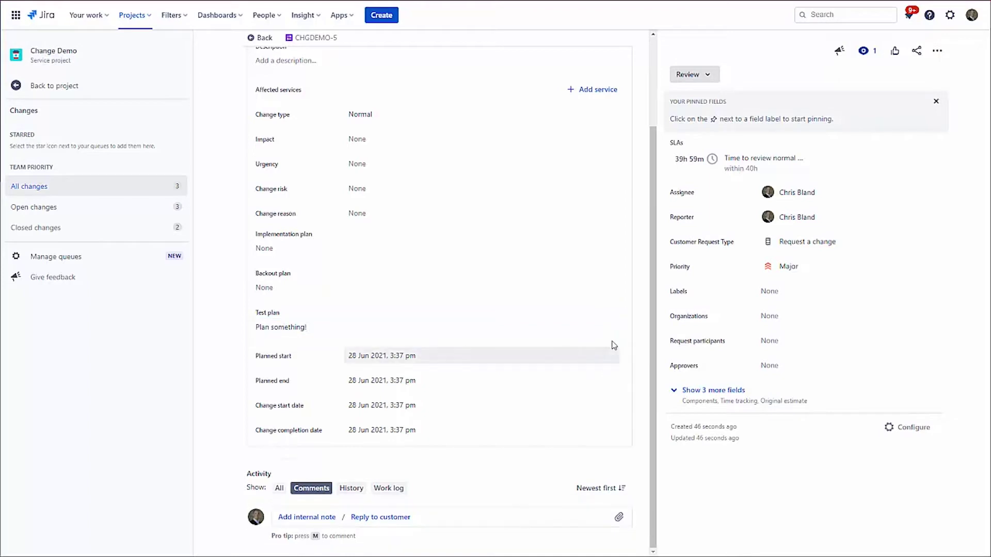
# - Move CHGDEMO-5 via Ready for approval to Authorize and bring up its Approvals panel
pyautogui.click(705, 80)
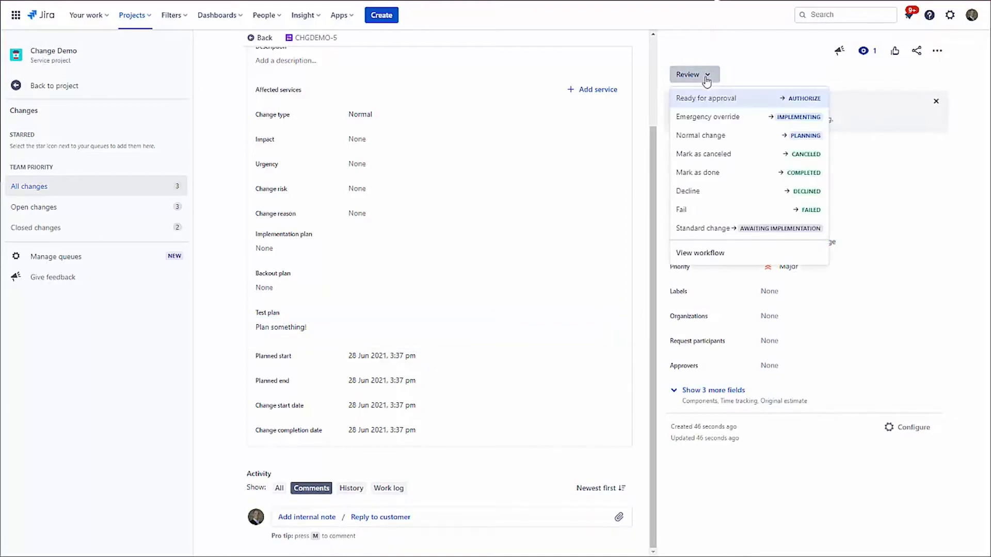
pyautogui.click(727, 98)
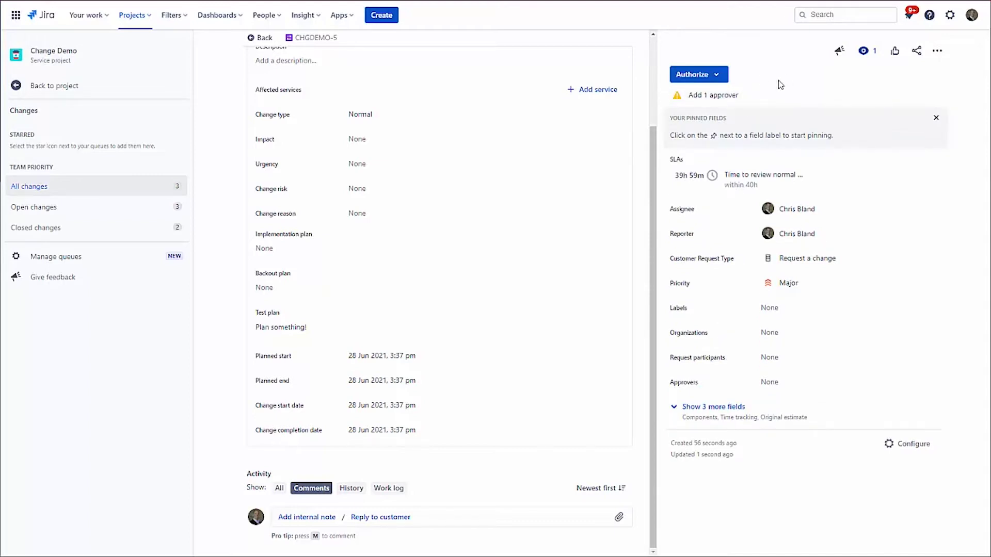
pyautogui.click(730, 98)
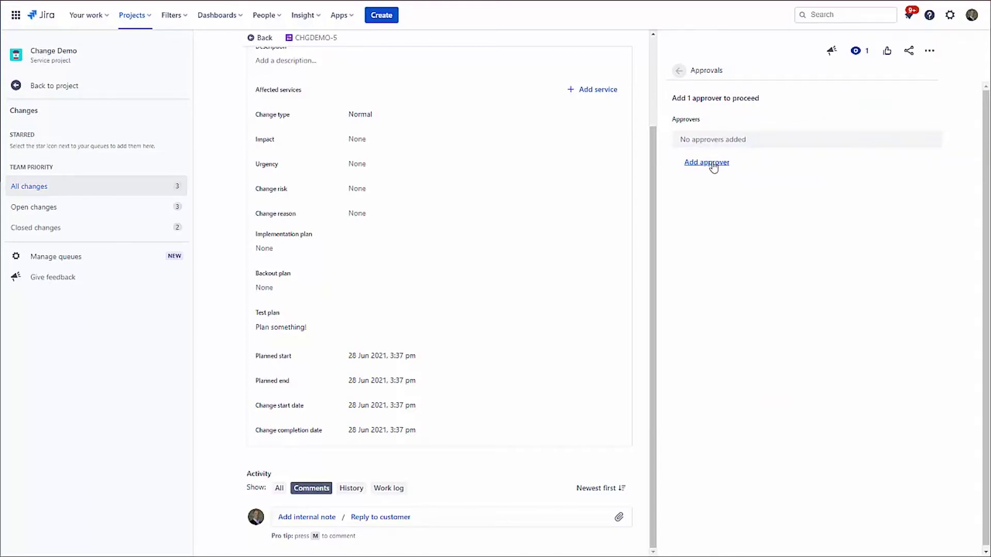
# - Add BDQ Demo User as CHGDEMO-5's approver and go back to the request
pyautogui.click(714, 165)
pyautogui.click(718, 164)
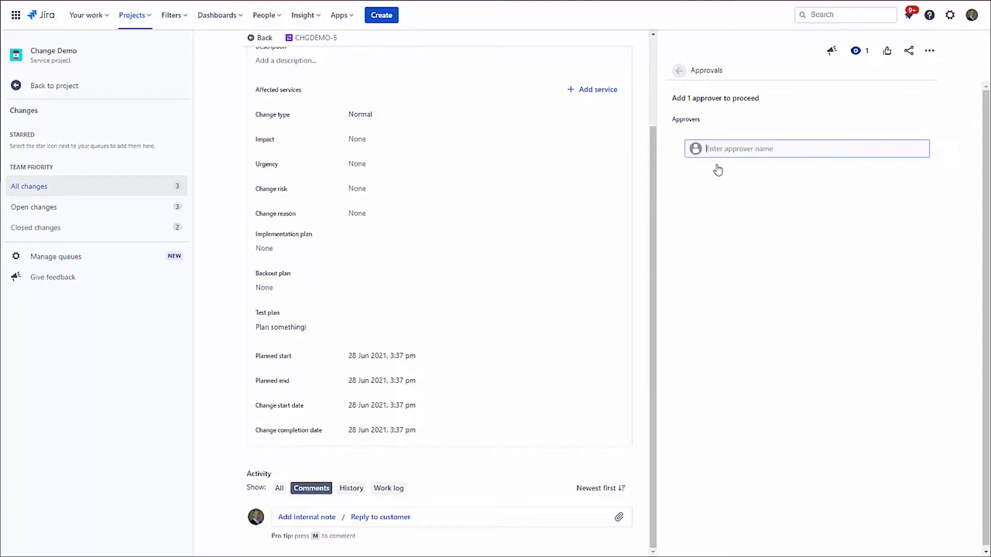
pyautogui.write('tdq')
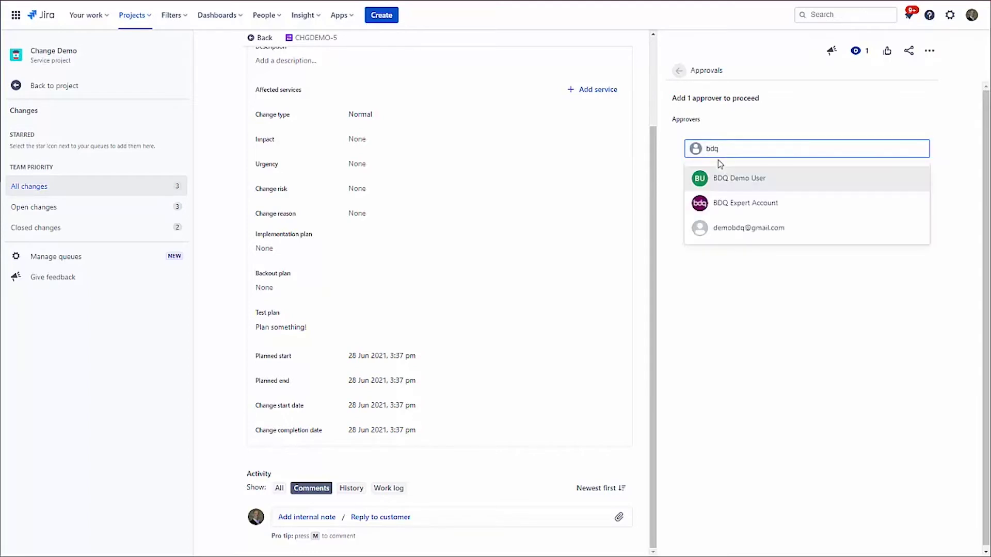
pyautogui.click(723, 178)
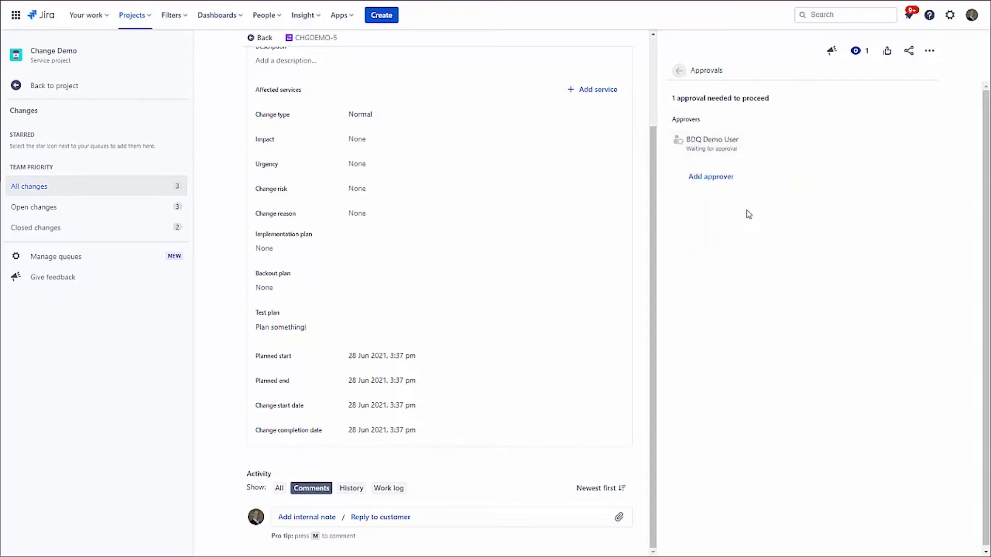
pyautogui.moveTo(653, 181); pyautogui.dragTo(674, 84)
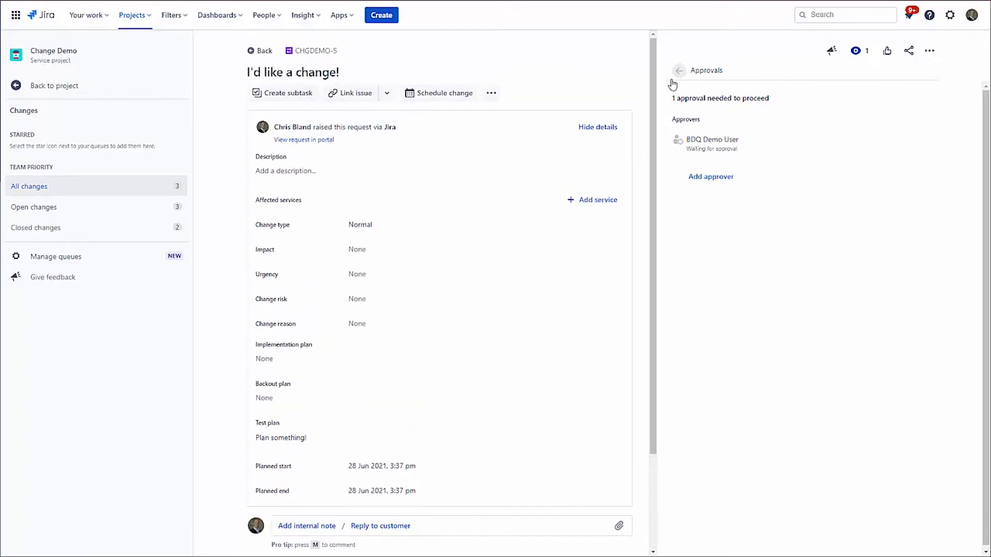
pyautogui.click(677, 75)
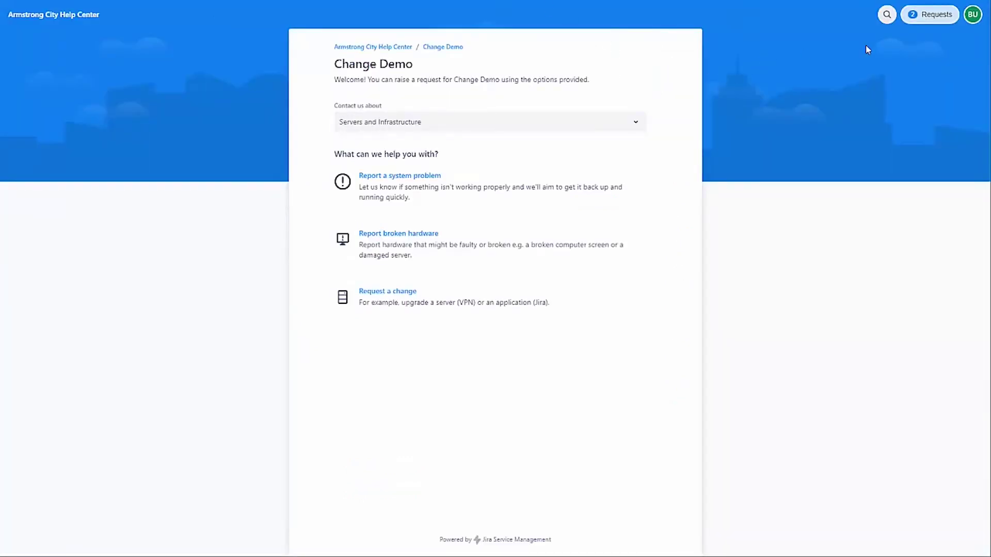
# - Open 'I'd like a change!' from the portal's Approvals list and expand then collapse its details
pyautogui.click(932, 17)
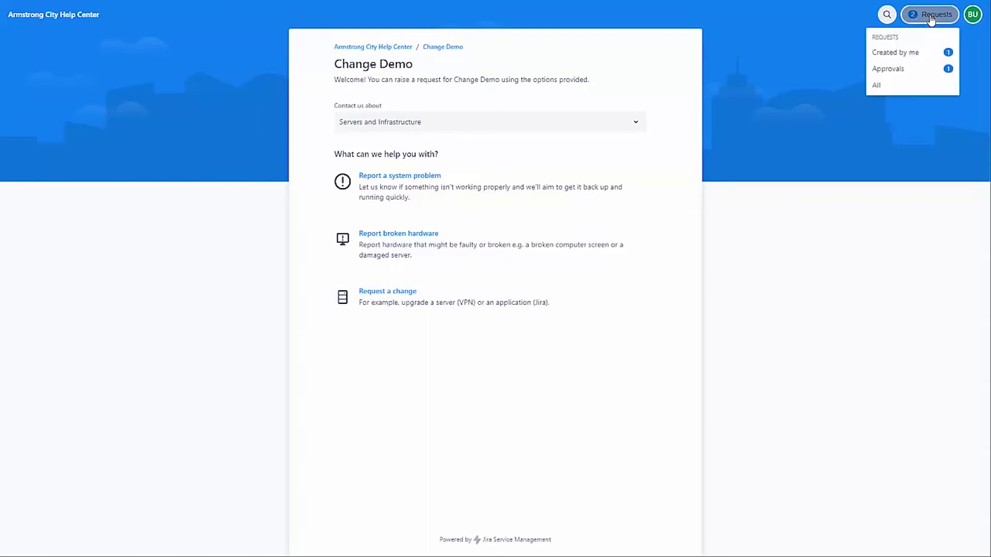
pyautogui.click(894, 71)
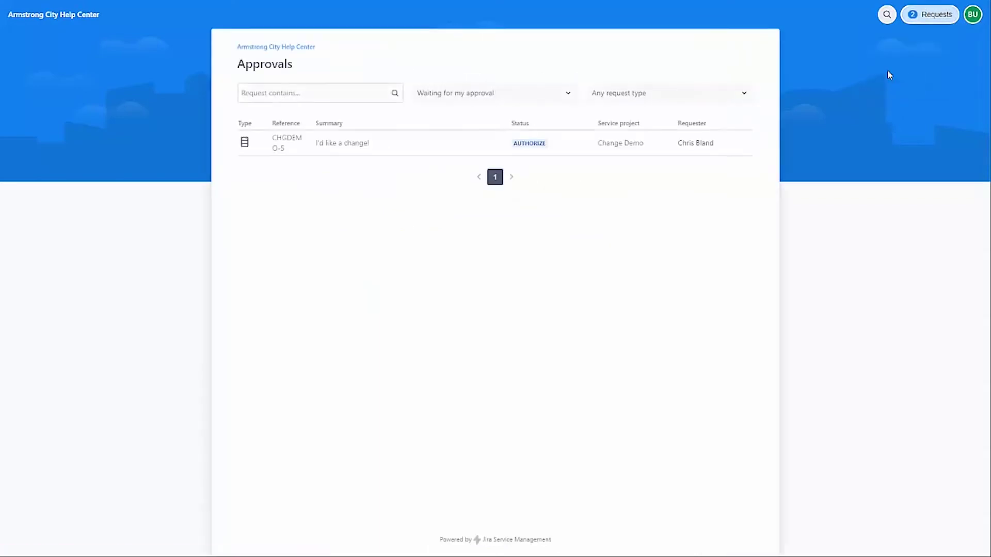
pyautogui.click(328, 147)
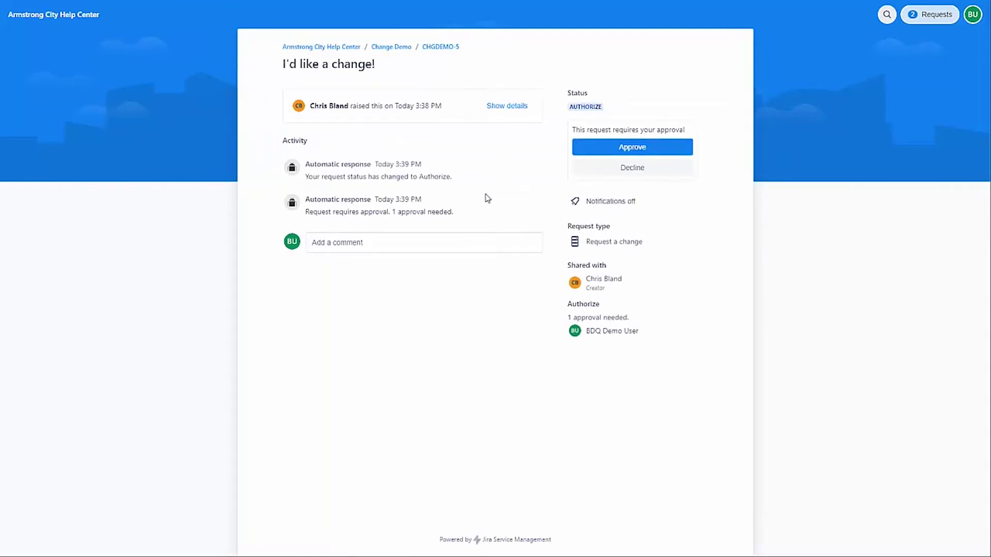
pyautogui.click(508, 107)
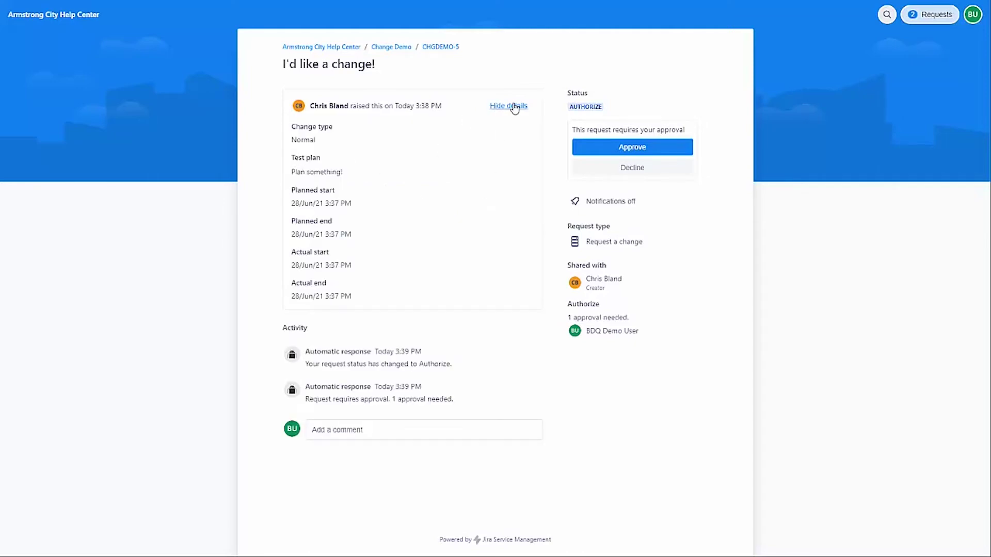
pyautogui.click(511, 106)
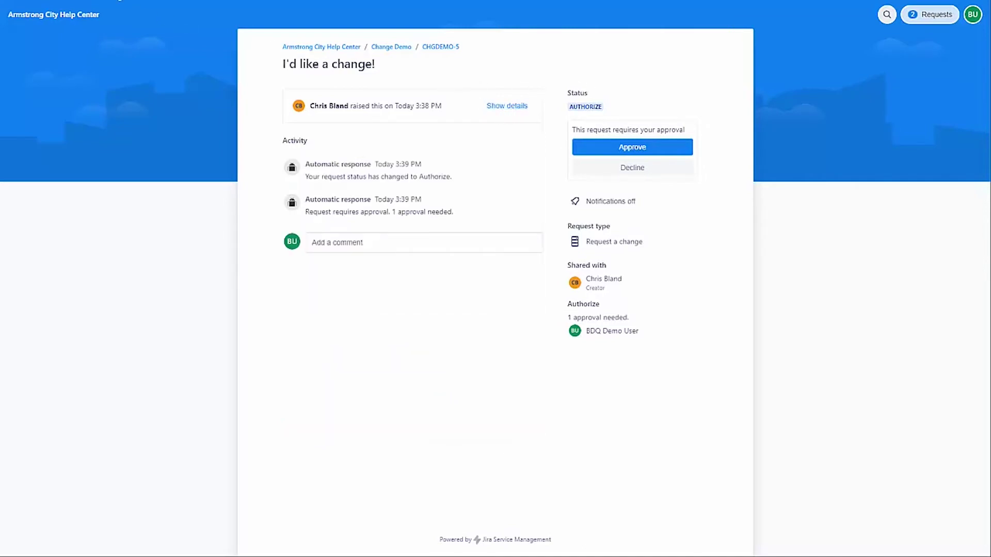
# - Open the CHGDEMO-5 approval notification email in the Gmail inbox
pyautogui.click(120, 3)
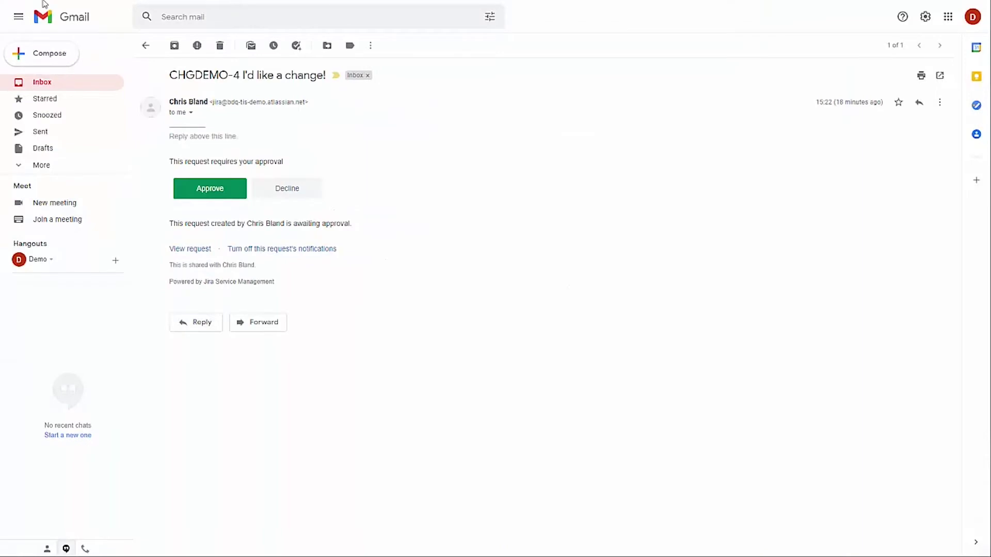
pyautogui.click(43, 85)
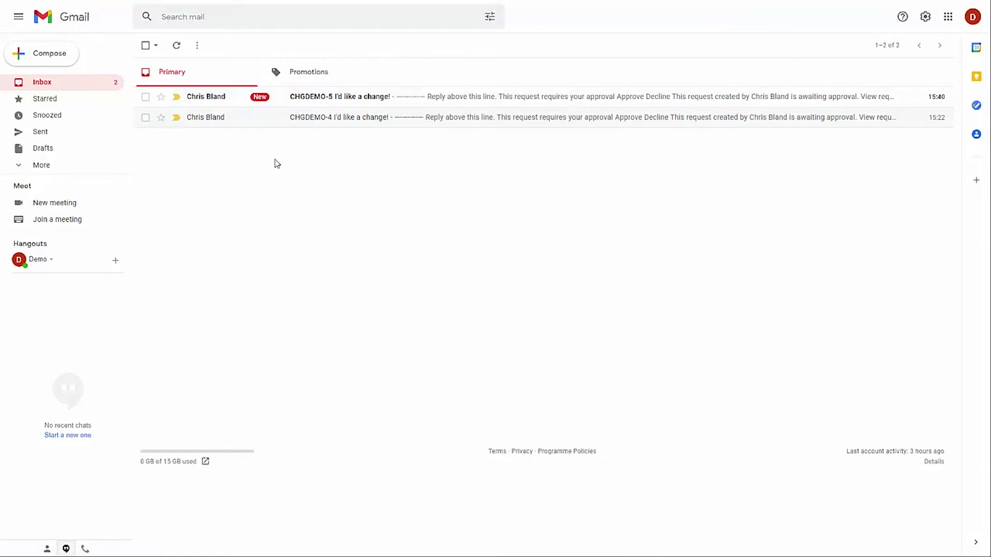
pyautogui.click(217, 99)
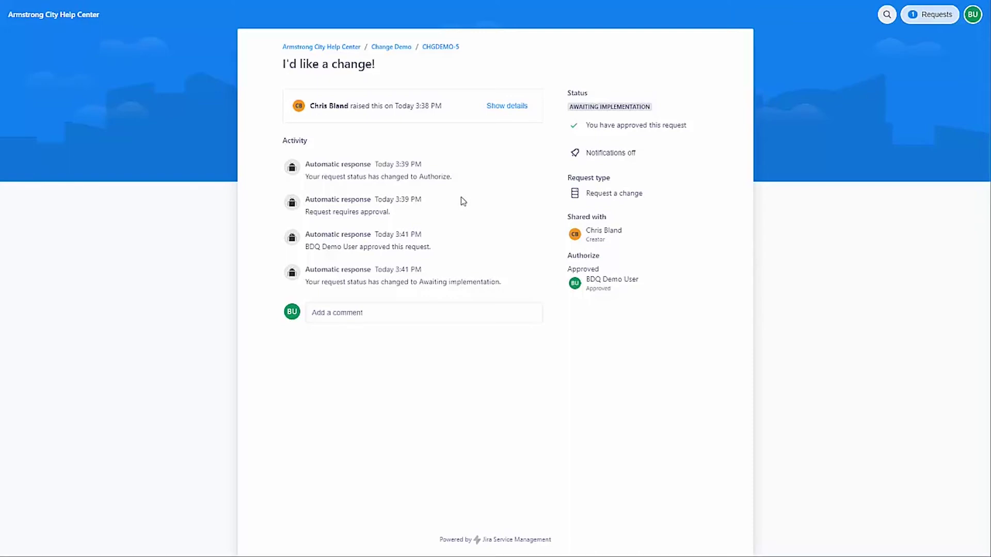
# - Check CHGDEMO-5's History for the approval and Awaiting implementation status, then go to All changes
pyautogui.hotkey('alt', 'Tab')
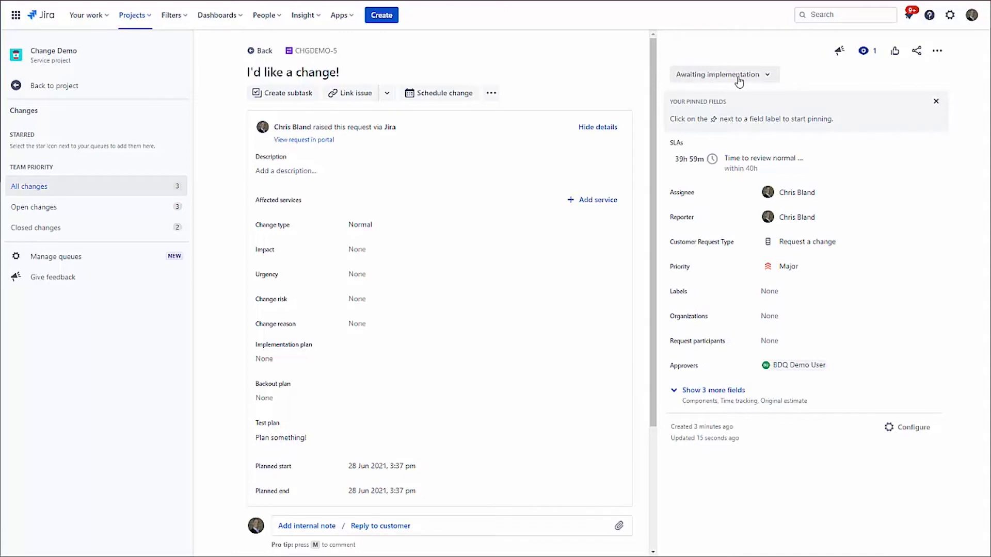
pyautogui.scroll(-3, 562, 305)
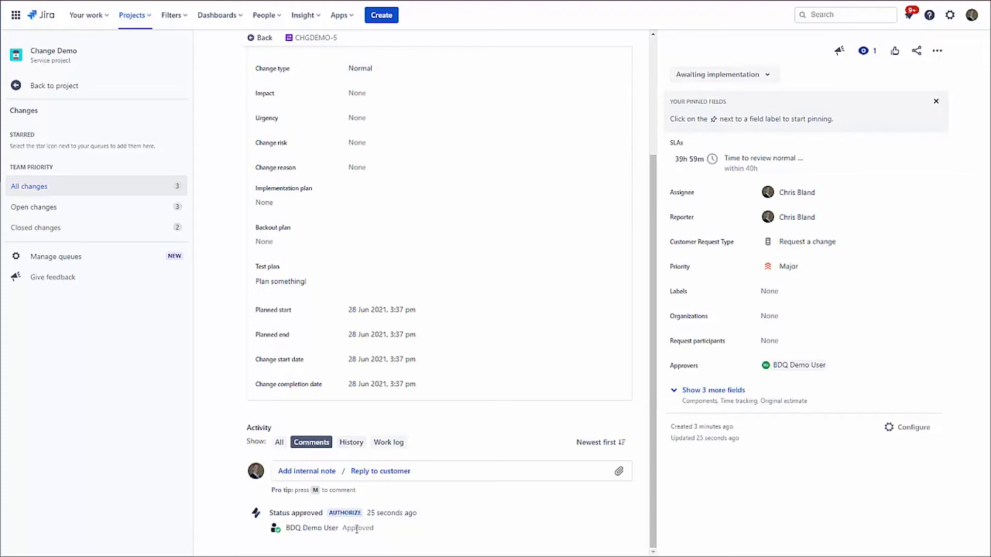
pyautogui.click(351, 448)
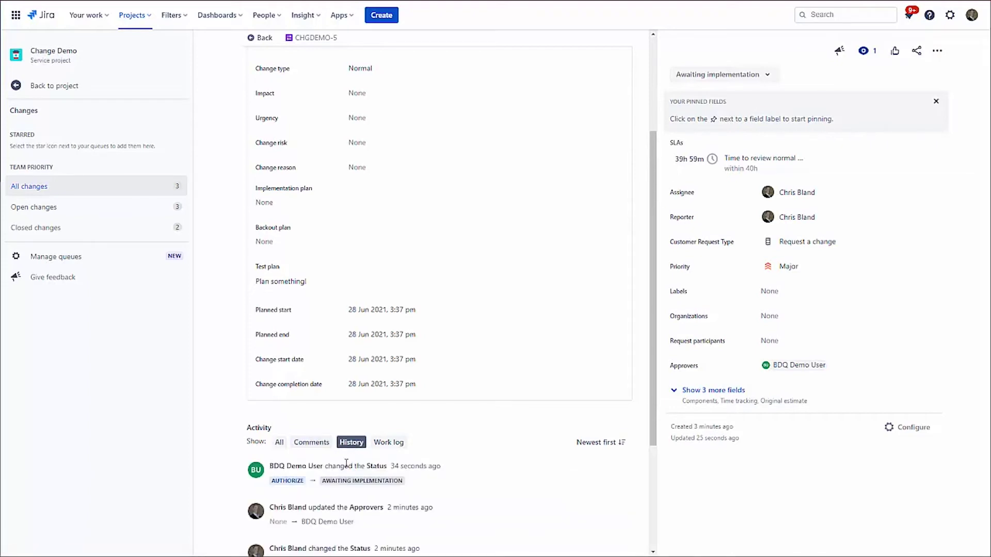
pyautogui.scroll(-3, 353, 451)
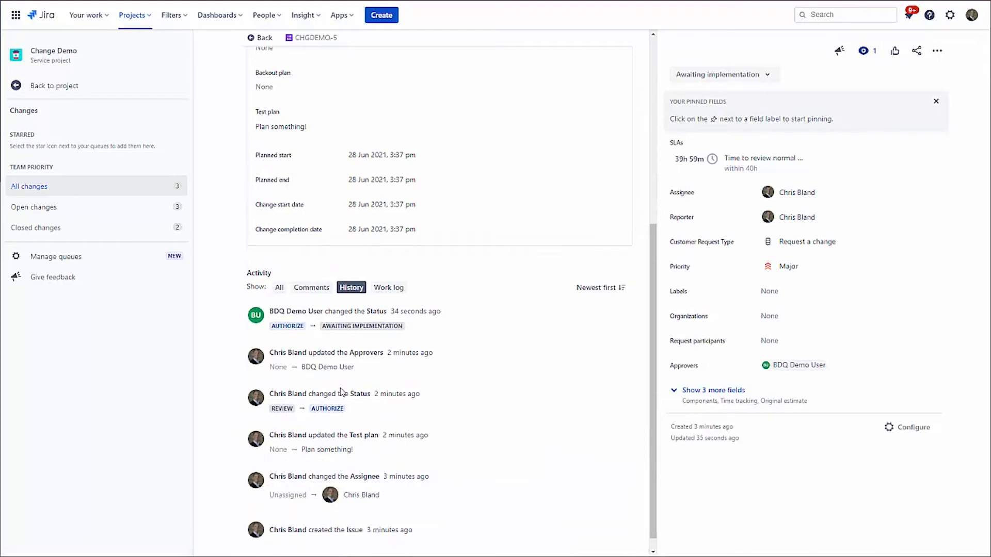
pyautogui.scroll(6, 340, 392)
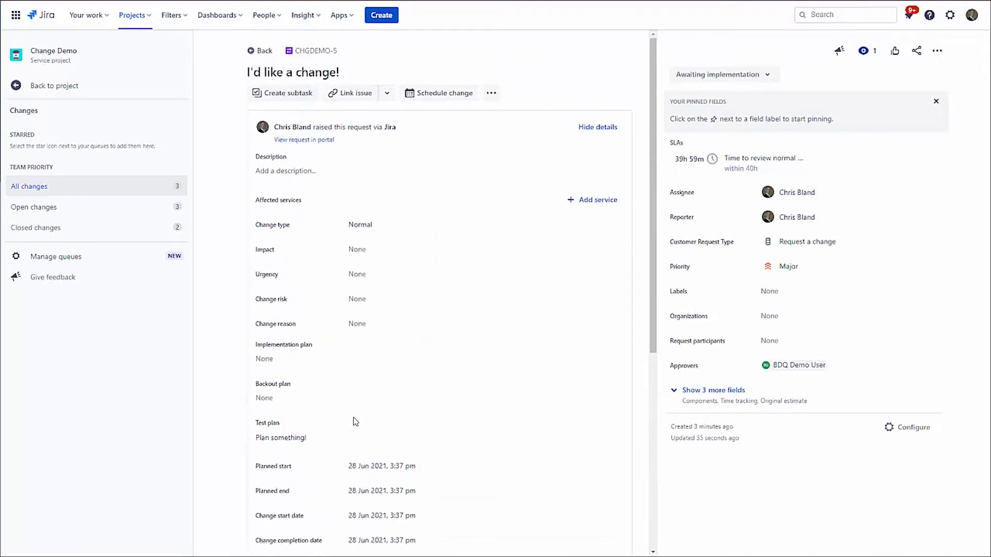
pyautogui.click(90, 191)
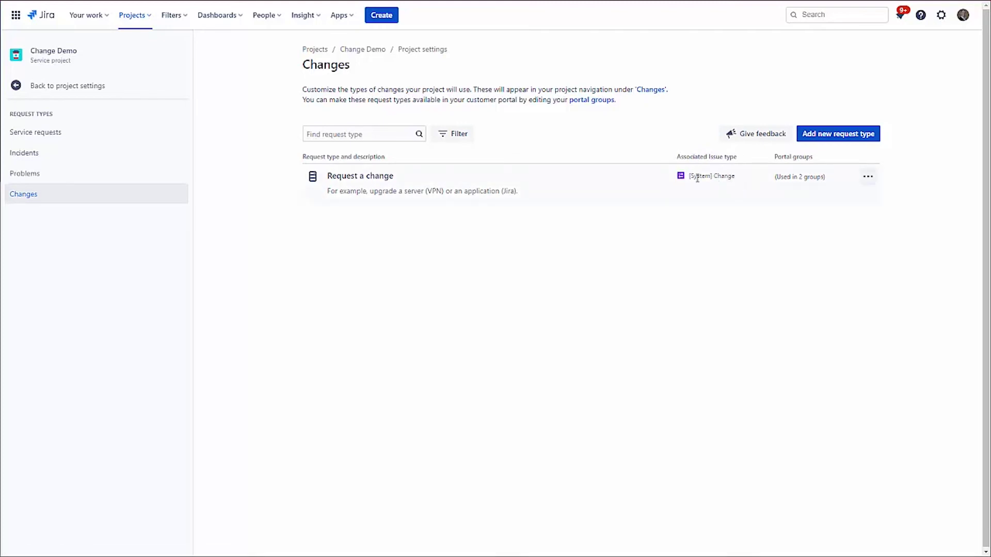
# - Open the [System] Change issue type to list CHGDEMO's issue types with their workflows, field configurations and screens
pyautogui.click(710, 176)
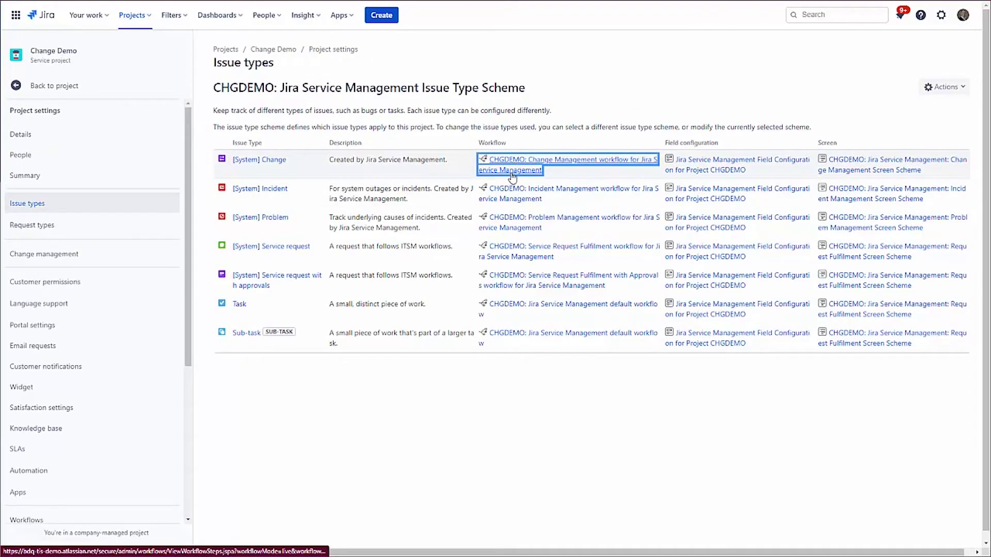
# - Open 'CHGDEMO: Change Management workflow for Jira Service Management' and scroll down to its status diagram
pyautogui.click(592, 171)
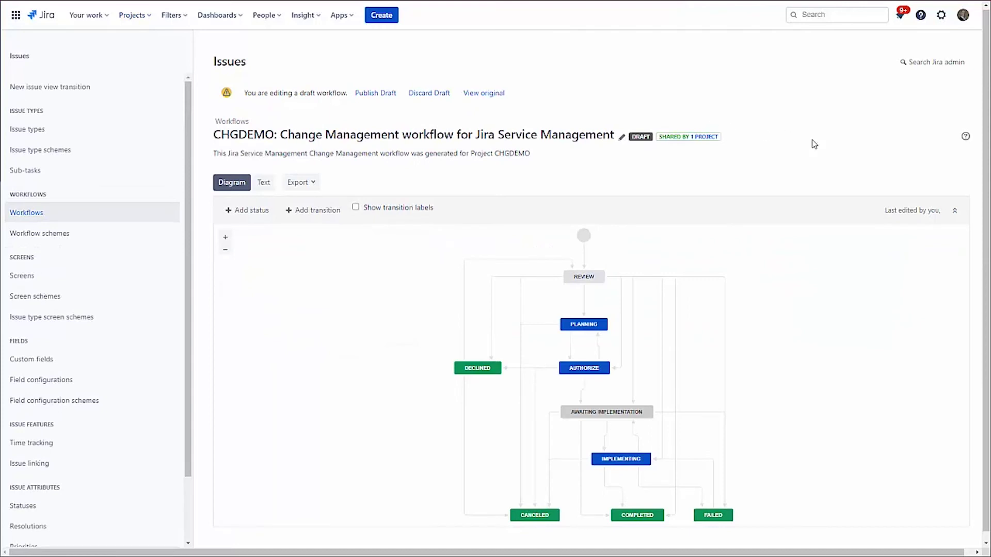
pyautogui.scroll(-1, 816, 142)
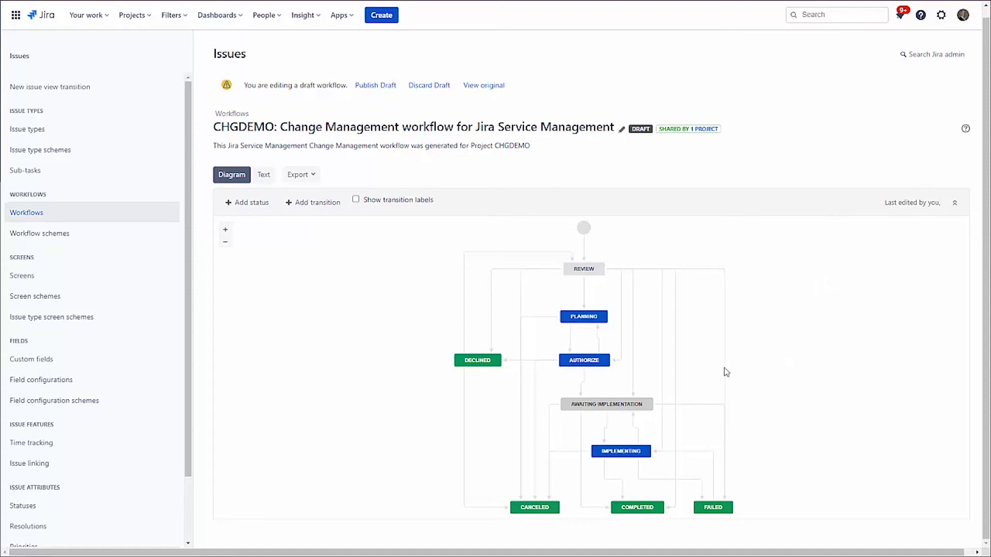
pyautogui.moveTo(586, 361)
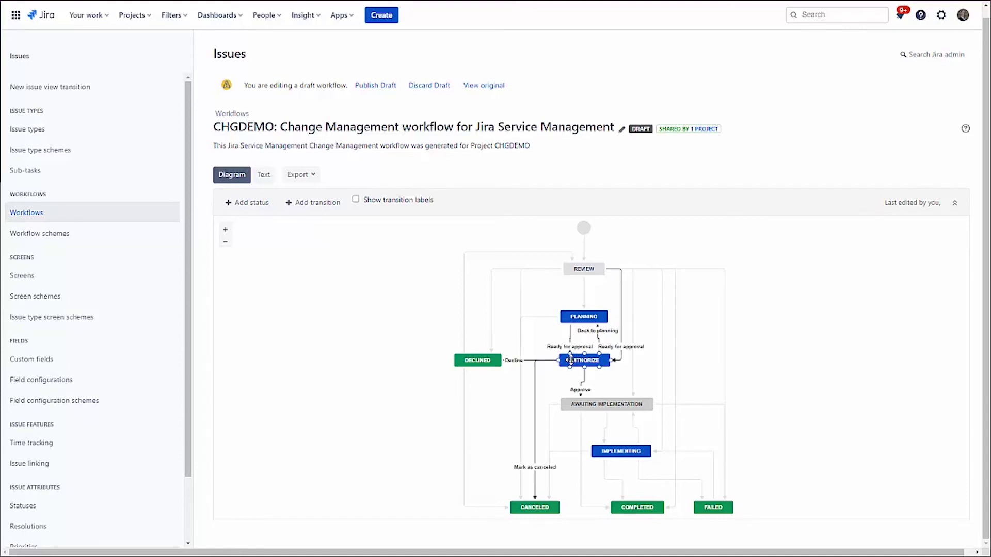
# - Review the AUTHORIZE status's approval configuration, one approval from Approvers, and cancel without changes
pyautogui.click(572, 360)
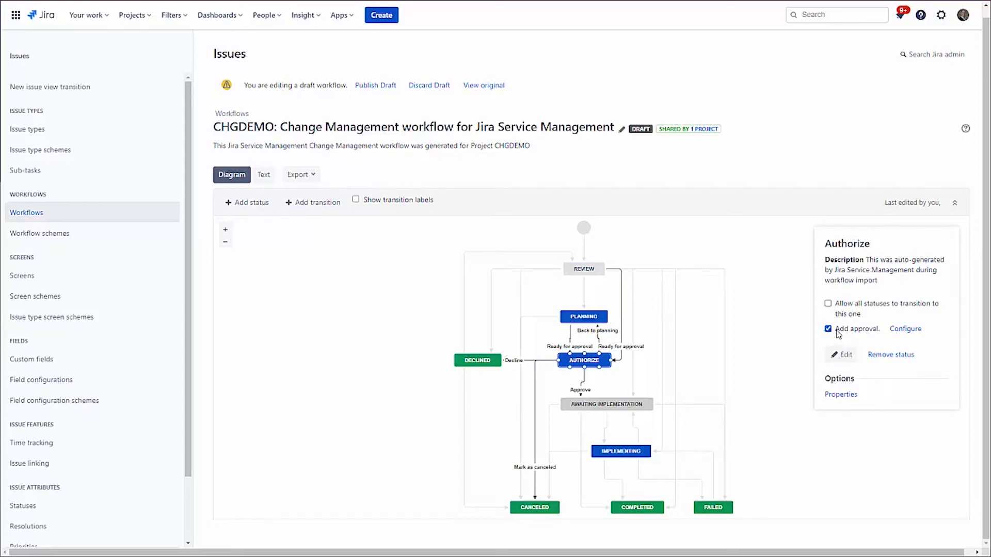
pyautogui.click(907, 331)
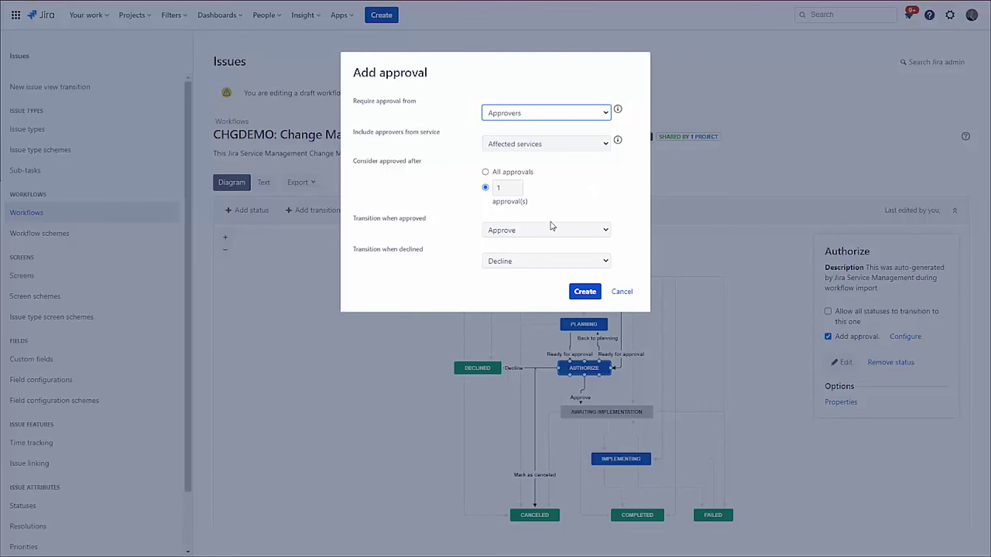
pyautogui.click(622, 292)
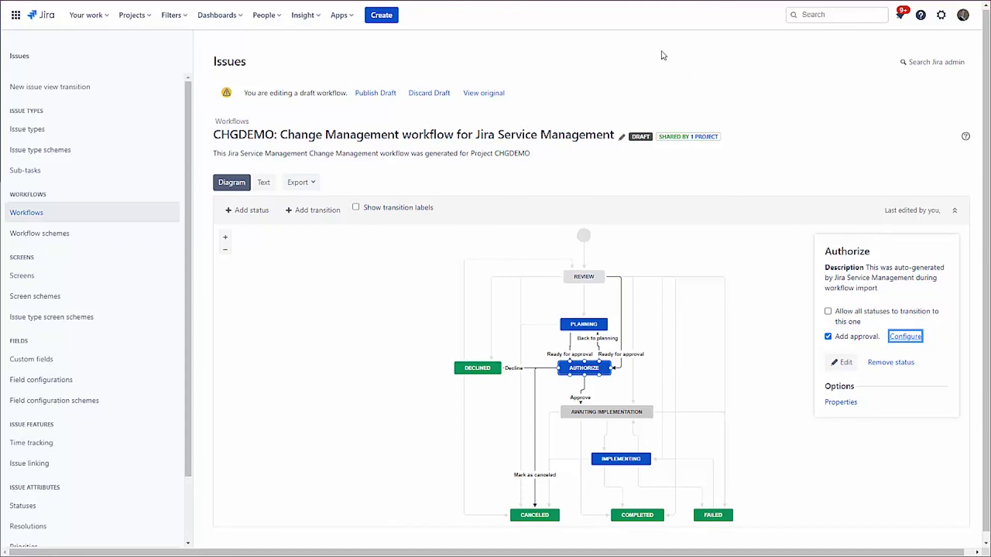